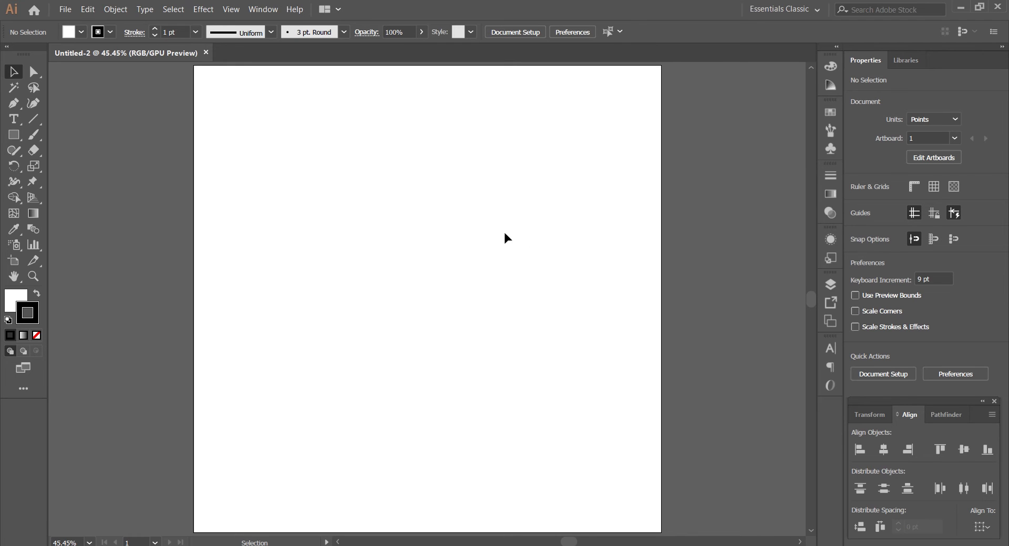
# Step: Add a point-text line reading 'Sample Text' in the upper left of the artboard
pyautogui.click(16, 125)
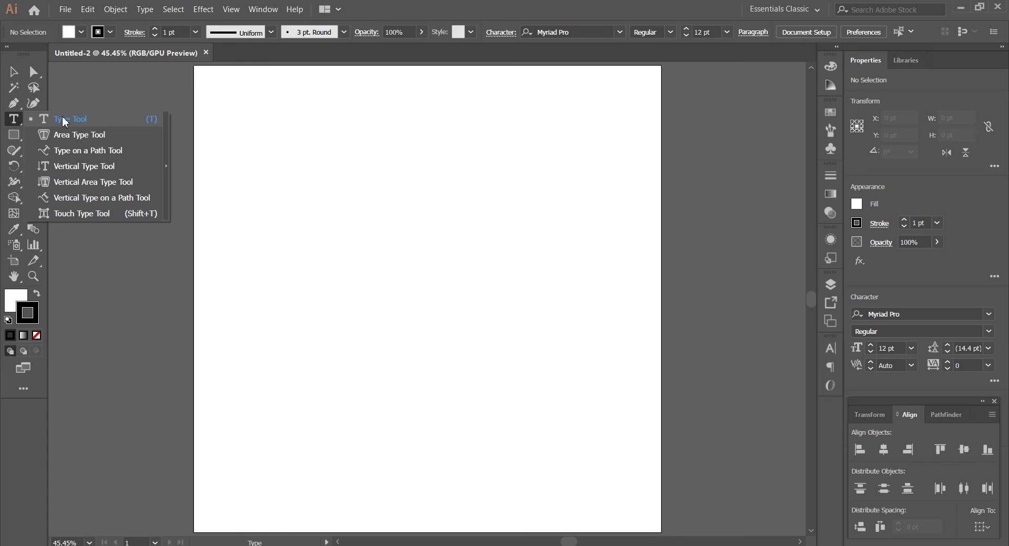
pyautogui.click(63, 119)
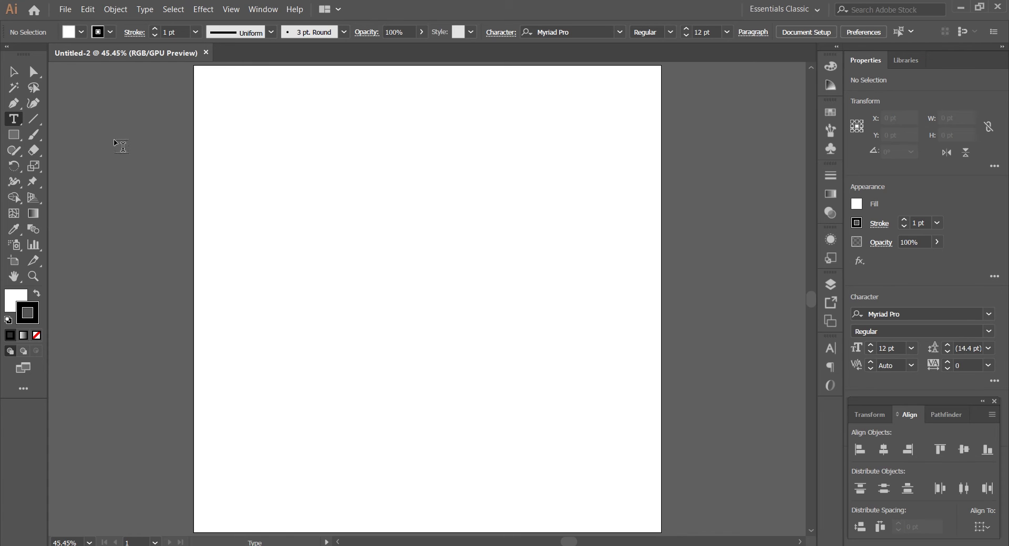
pyautogui.click(315, 184)
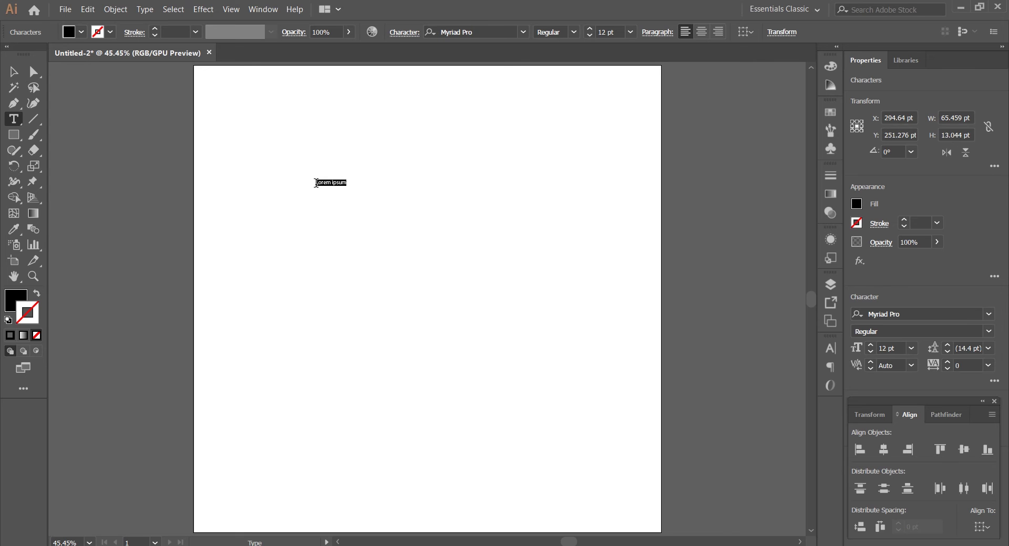
pyautogui.write('Sample Text')
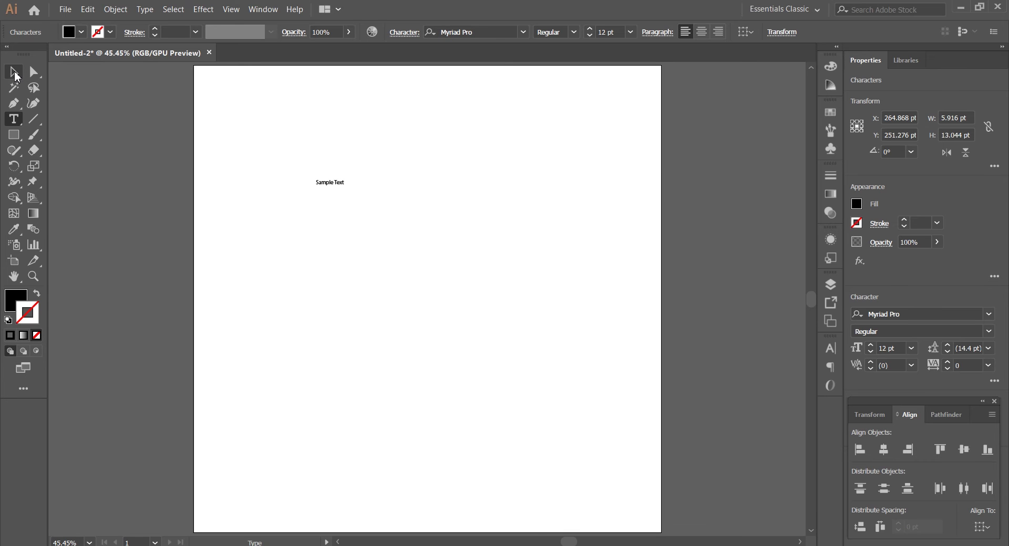
# Step: Select the Sample Text object and open the Character panel's font family list
pyautogui.click(14, 75)
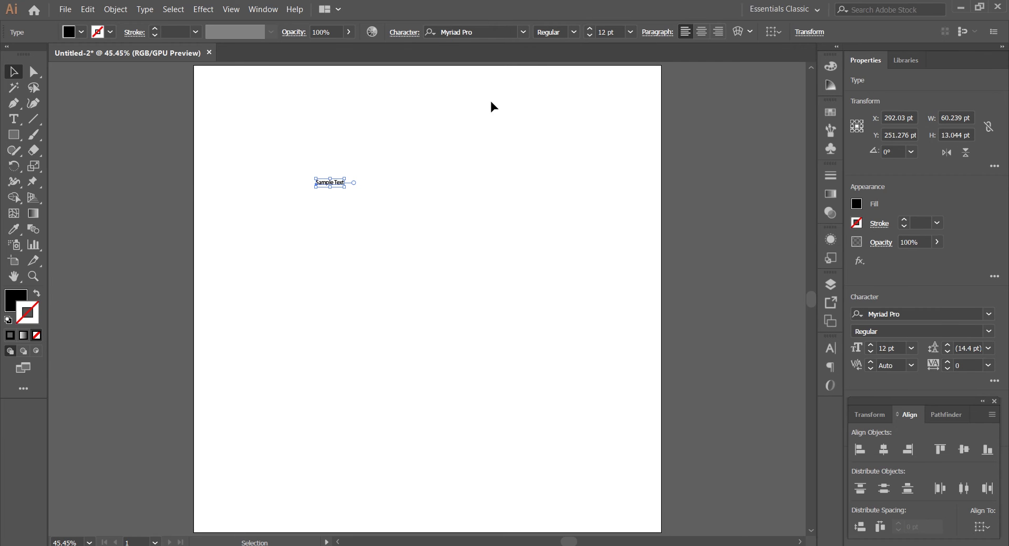
pyautogui.click(264, 10)
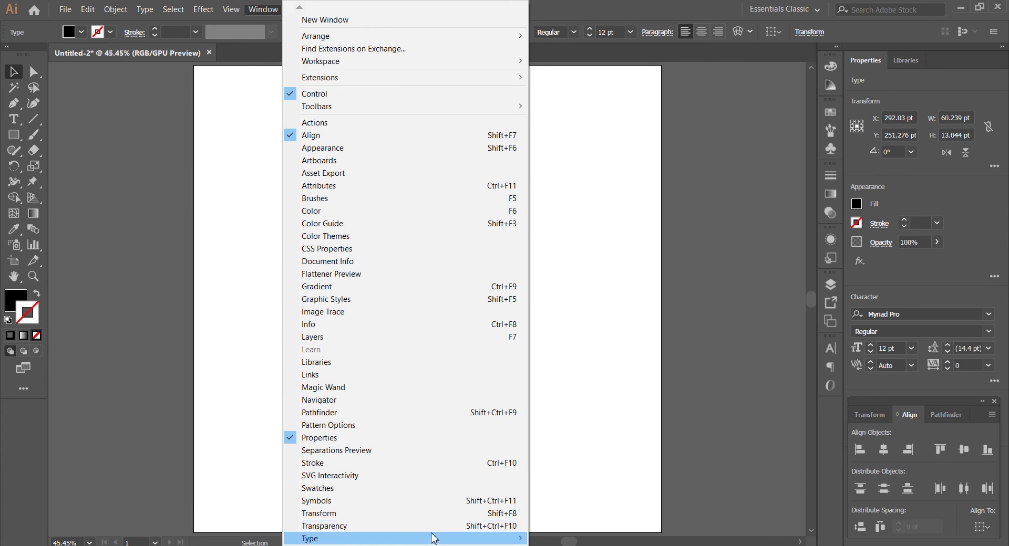
pyautogui.moveTo(446, 538)
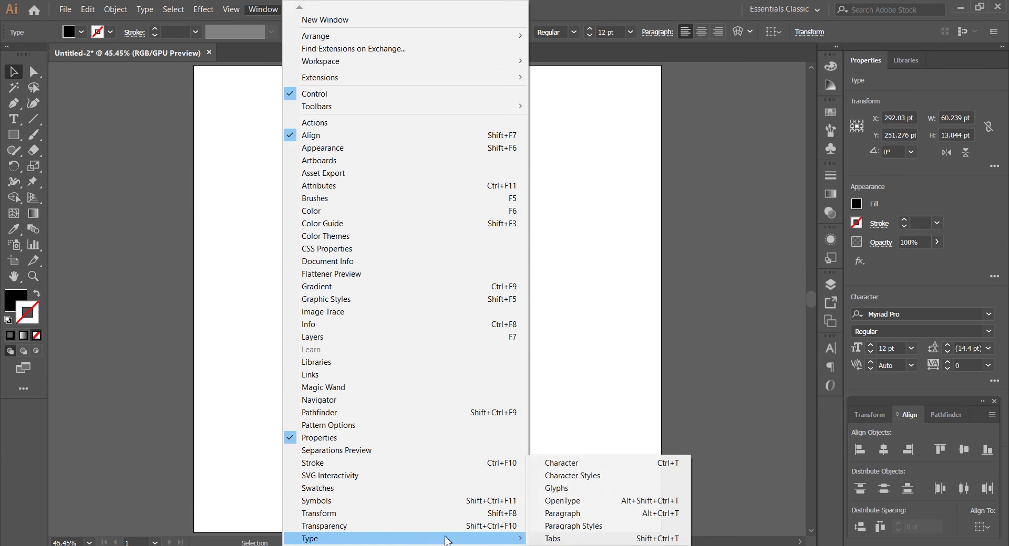
pyautogui.click(573, 463)
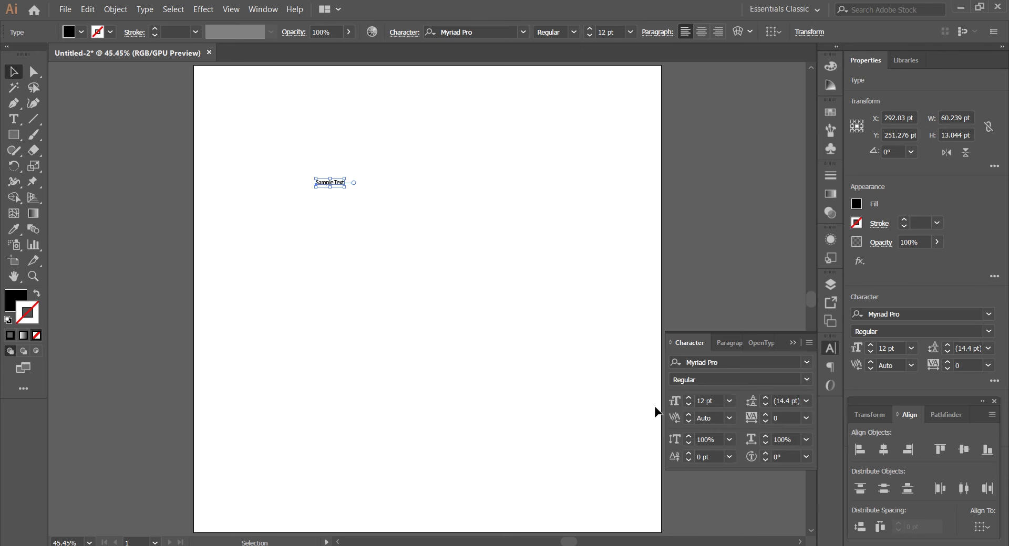
pyautogui.click(807, 366)
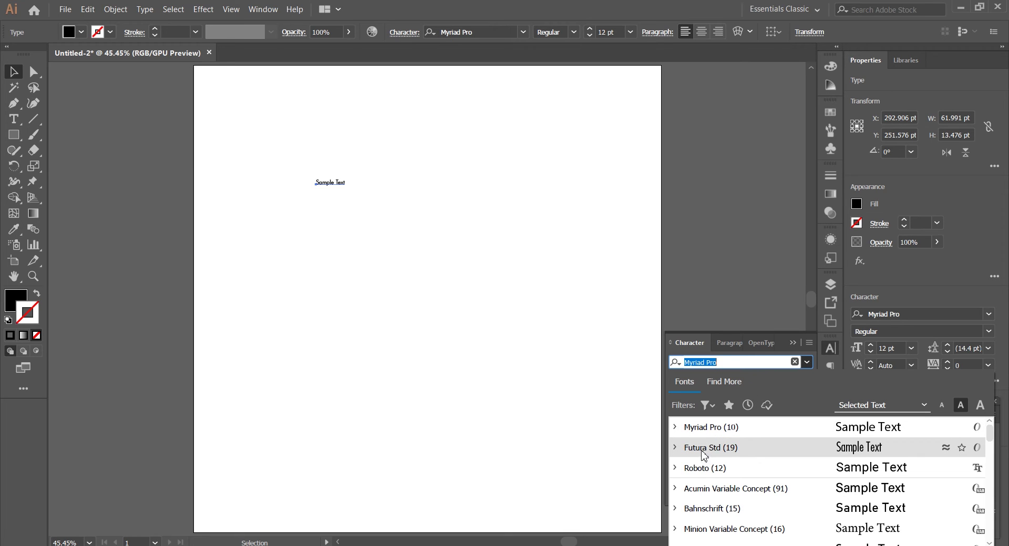
# Step: Set Sample Text to Futura Std Bold at 60 pt, then collapse the Character panel
pyautogui.click(702, 451)
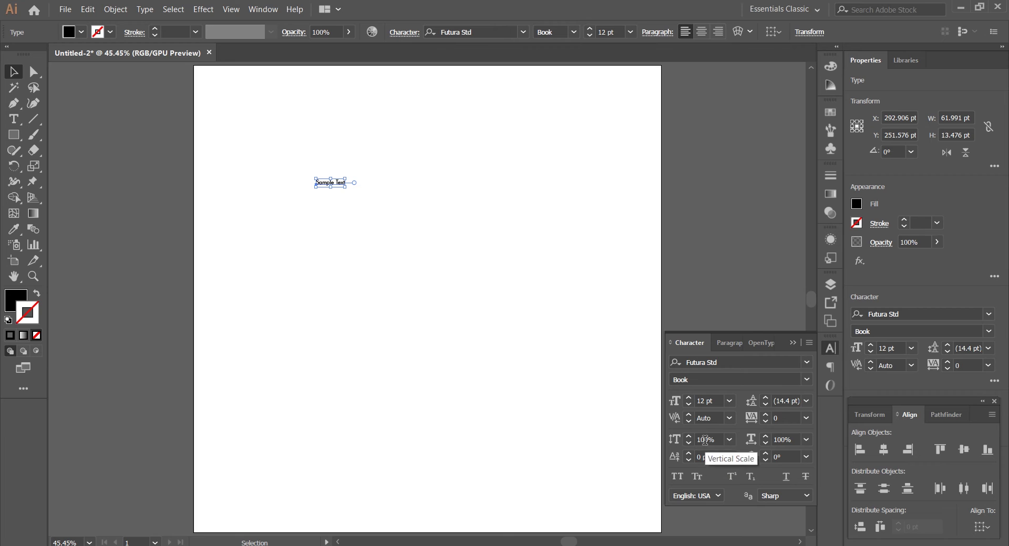
pyautogui.click(809, 384)
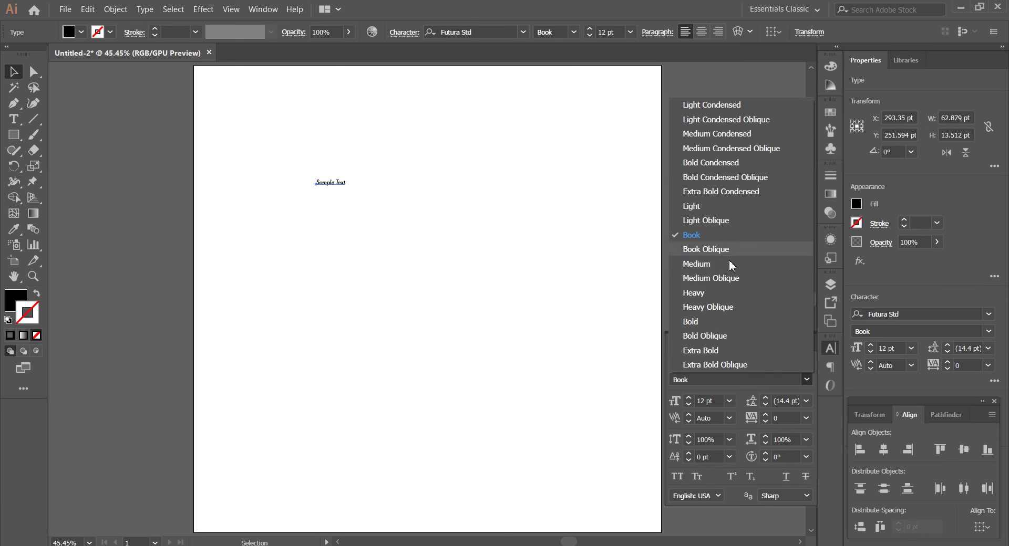
pyautogui.click(716, 320)
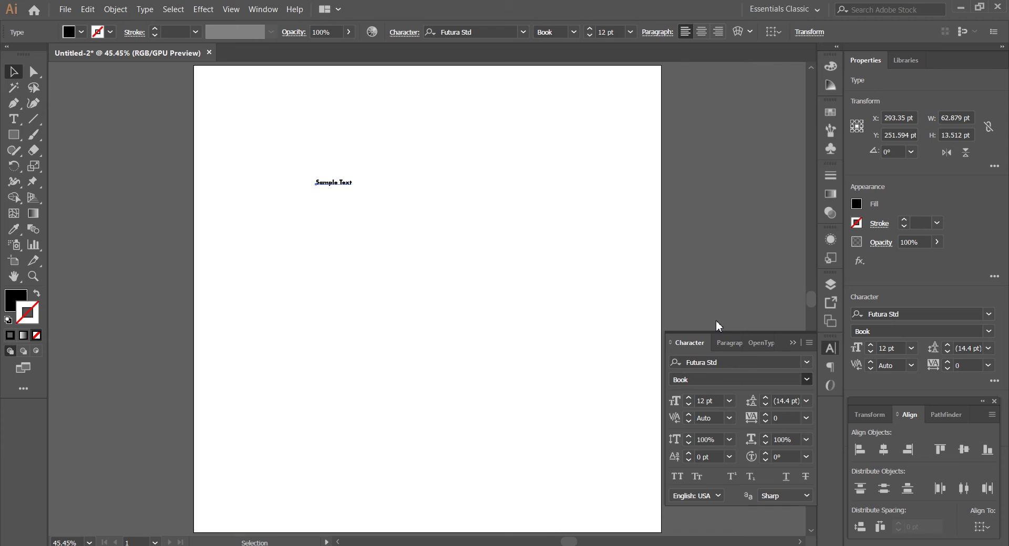
pyautogui.click(729, 402)
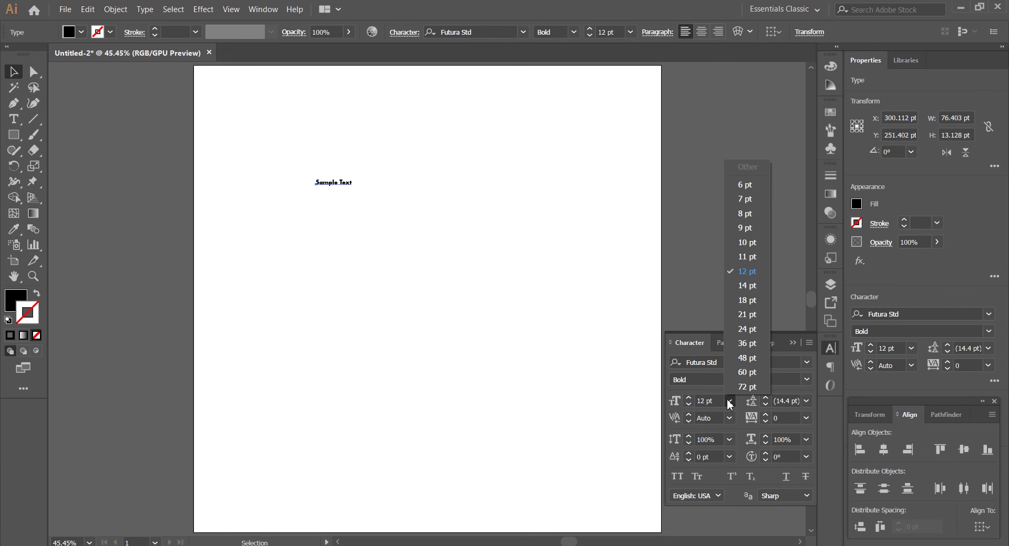
pyautogui.click(743, 373)
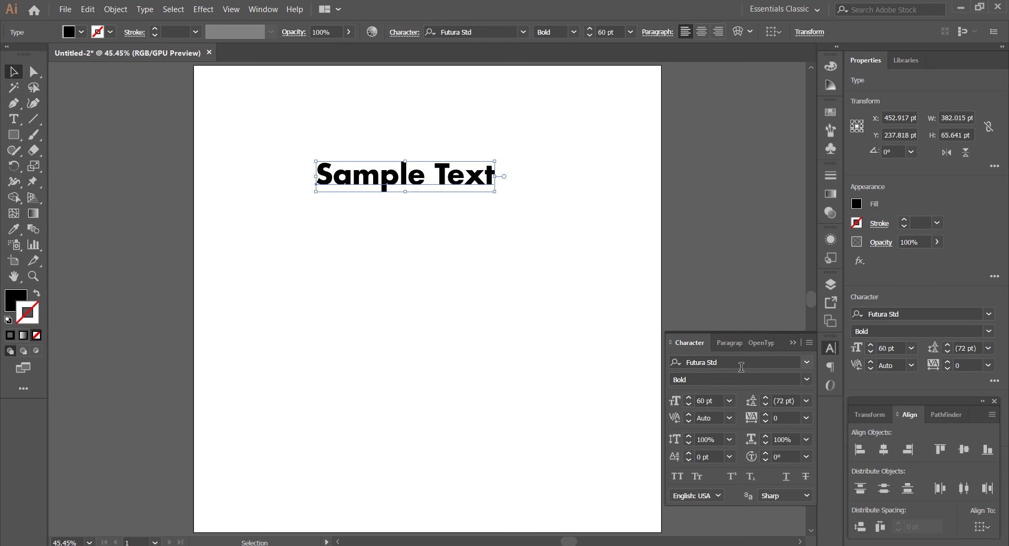
pyautogui.click(793, 343)
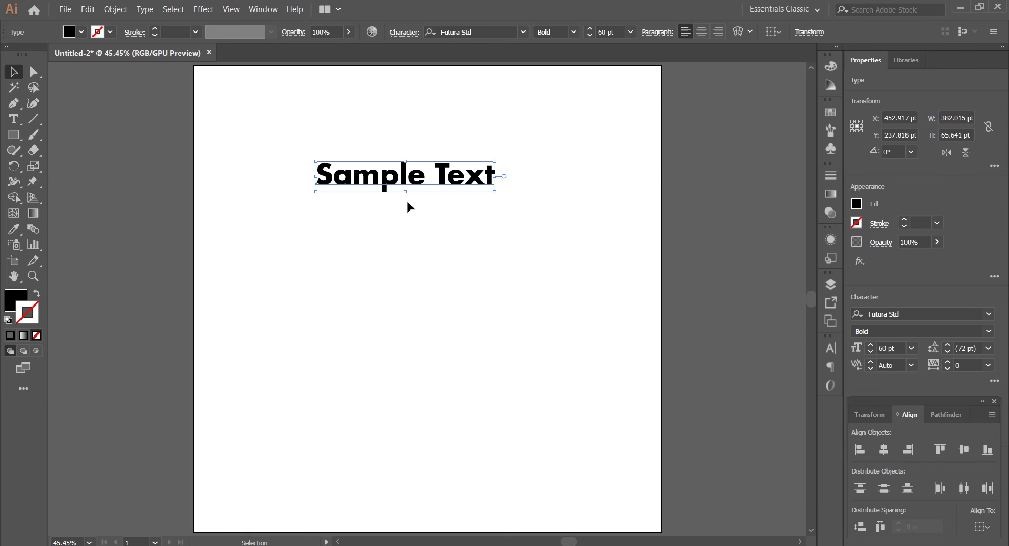
pyautogui.moveTo(396, 178); pyautogui.dragTo(403, 256)
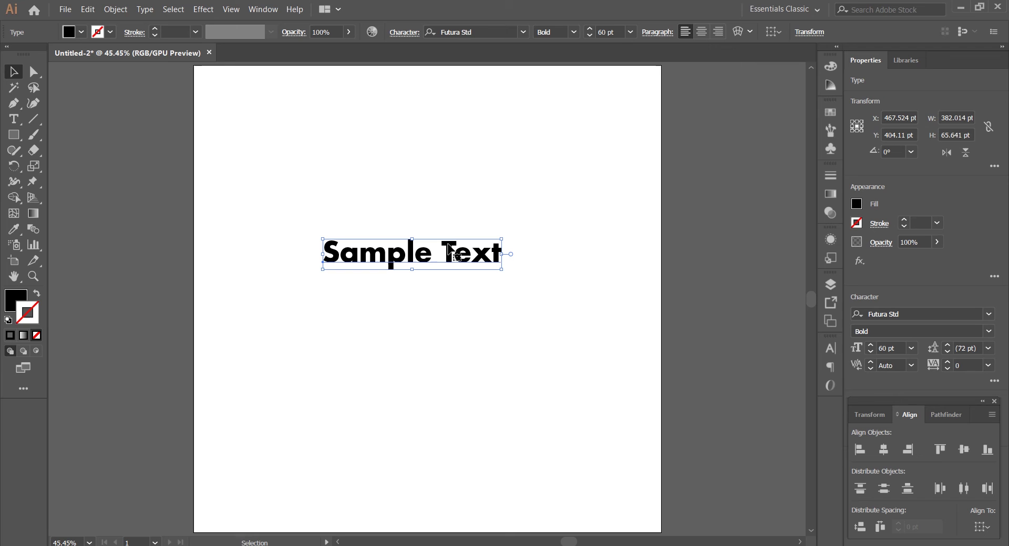
pyautogui.press('shift')
pyautogui.hotkey('alt', 'shift', '1')
pyautogui.hotkey('ctrl', 'shift', 'b')
pyautogui.click(519, 254)
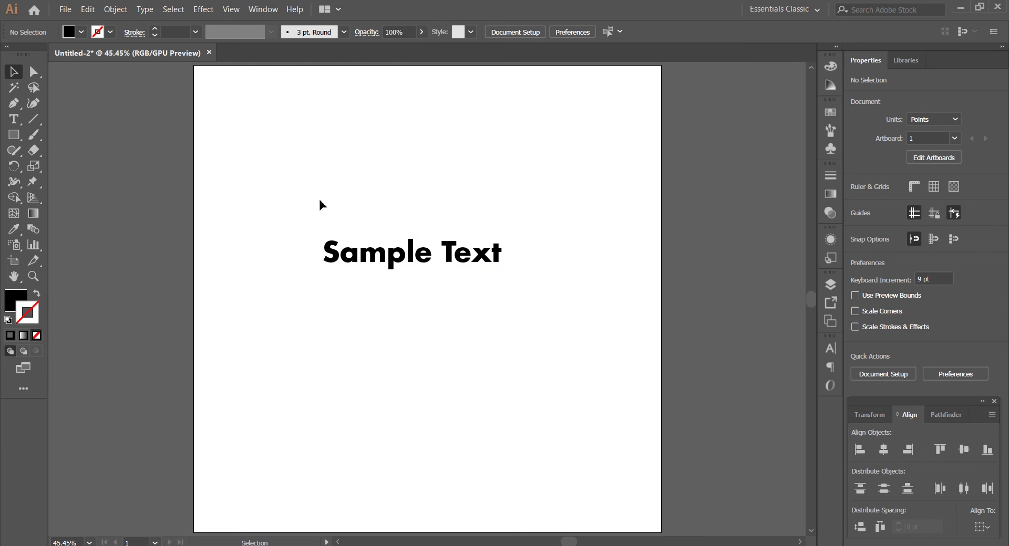
pyautogui.moveTo(301, 214); pyautogui.dragTo(539, 296)
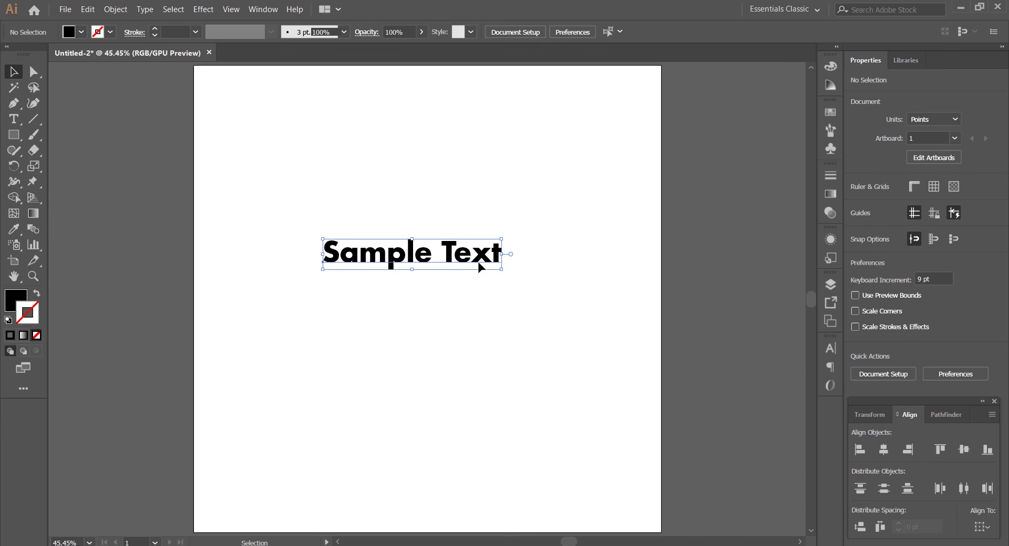
pyautogui.hotkey('ctrl', 'shift', 'b')
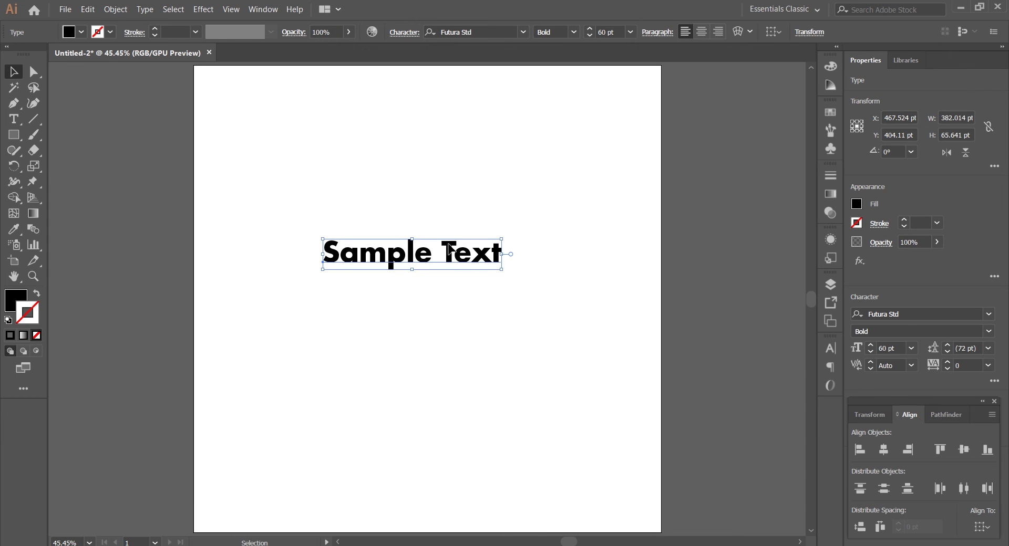
pyautogui.moveTo(449, 245); pyautogui.dragTo(798, 255)
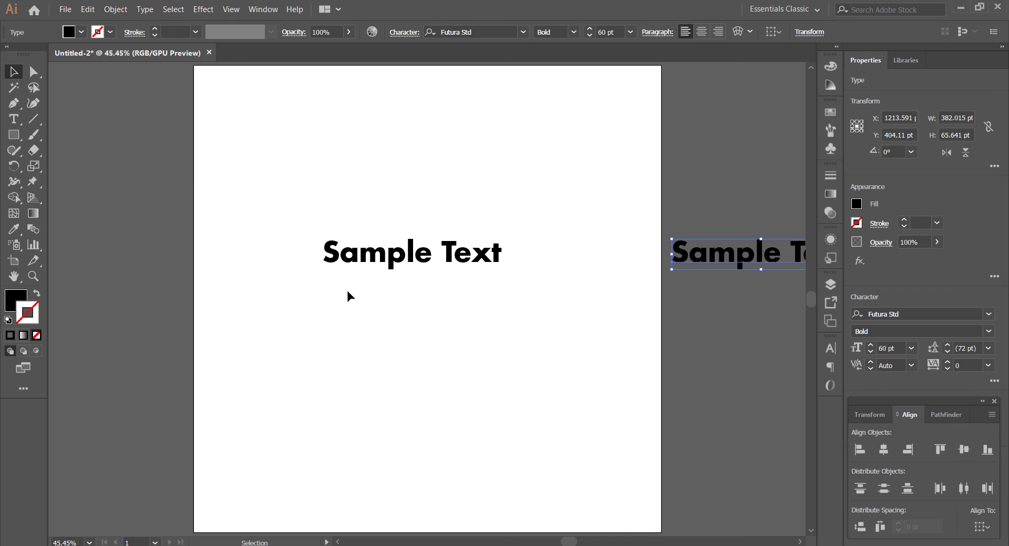
pyautogui.hotkey('ctrl', 'z')
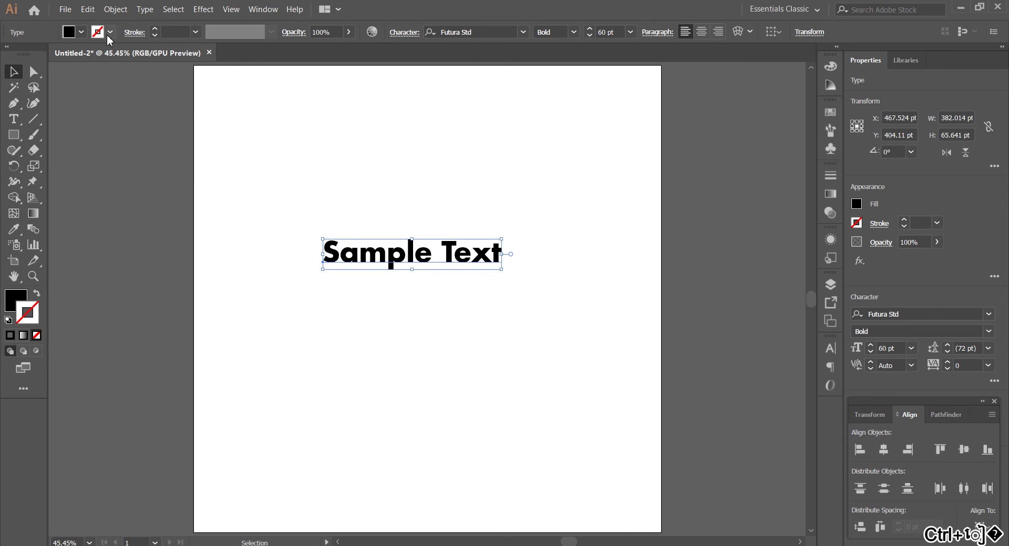
# Step: Copy and paste Sample Text, drag the copy right of the artboard, and reselect the original
pyautogui.click(88, 12)
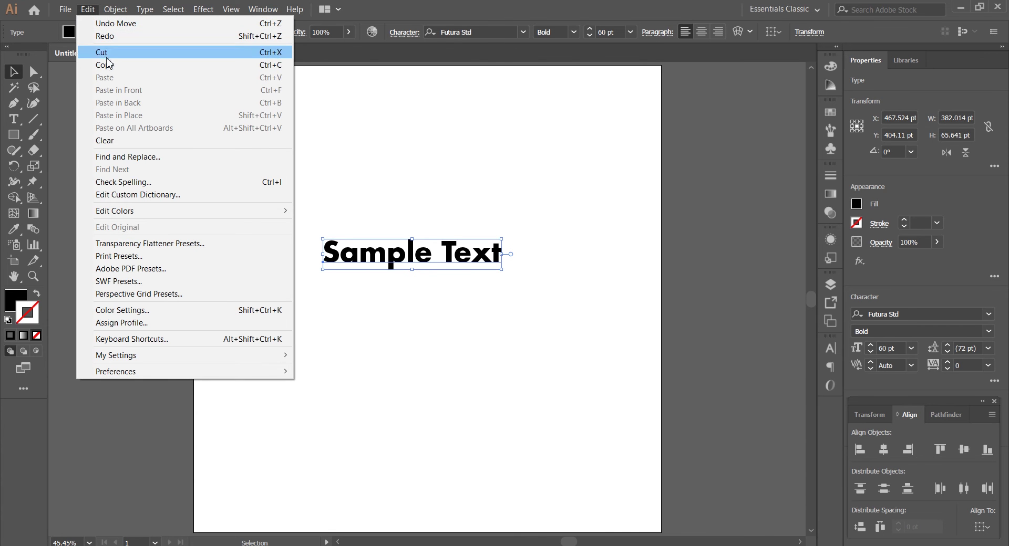
pyautogui.click(108, 67)
pyautogui.click(88, 9)
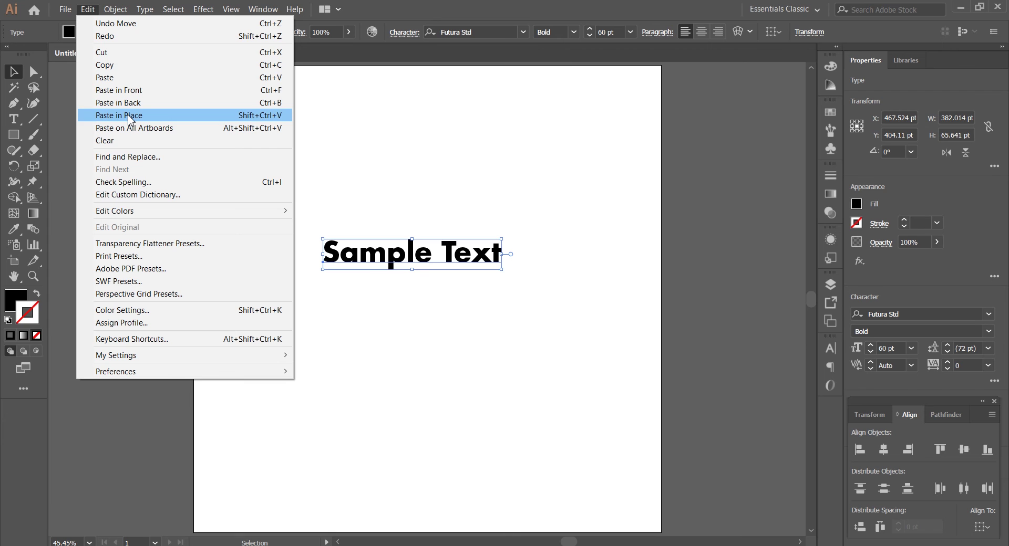
pyautogui.click(108, 77)
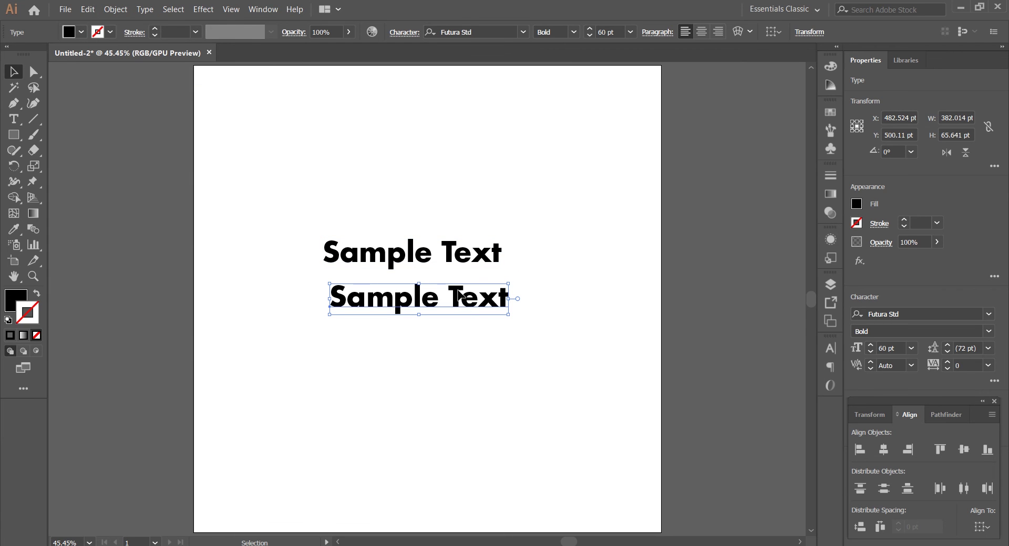
pyautogui.moveTo(460, 296); pyautogui.dragTo(798, 234)
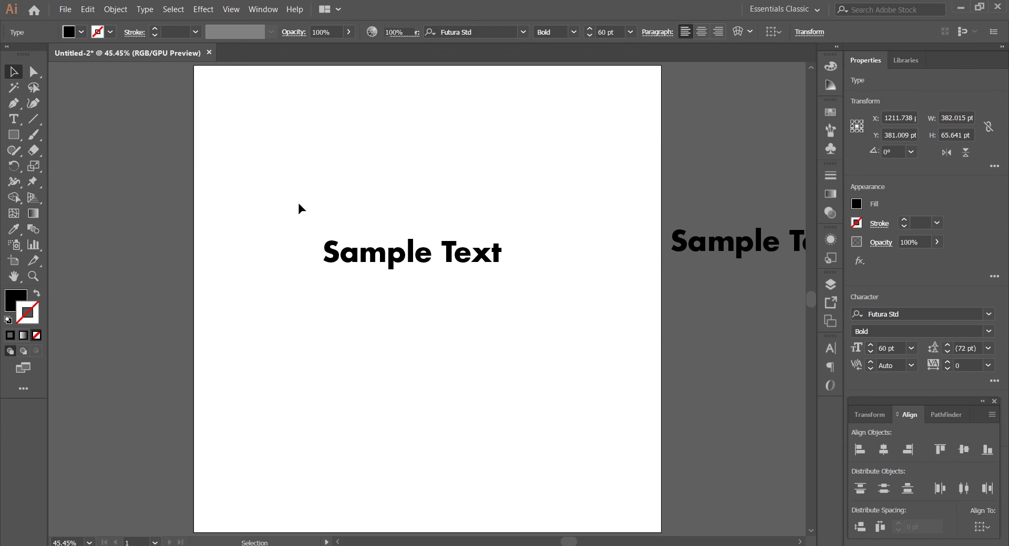
pyautogui.moveTo(298, 204); pyautogui.dragTo(604, 328)
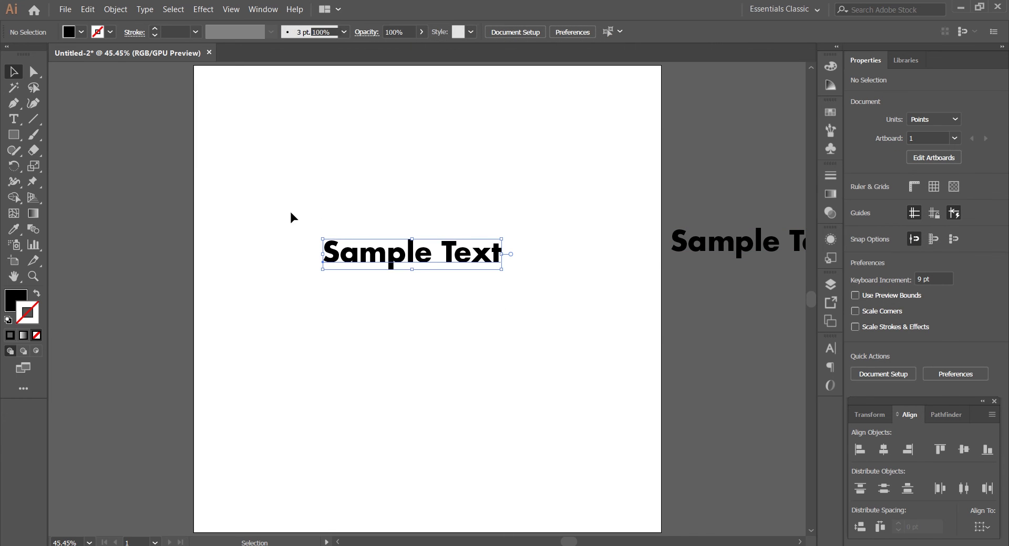
pyautogui.click(355, 258)
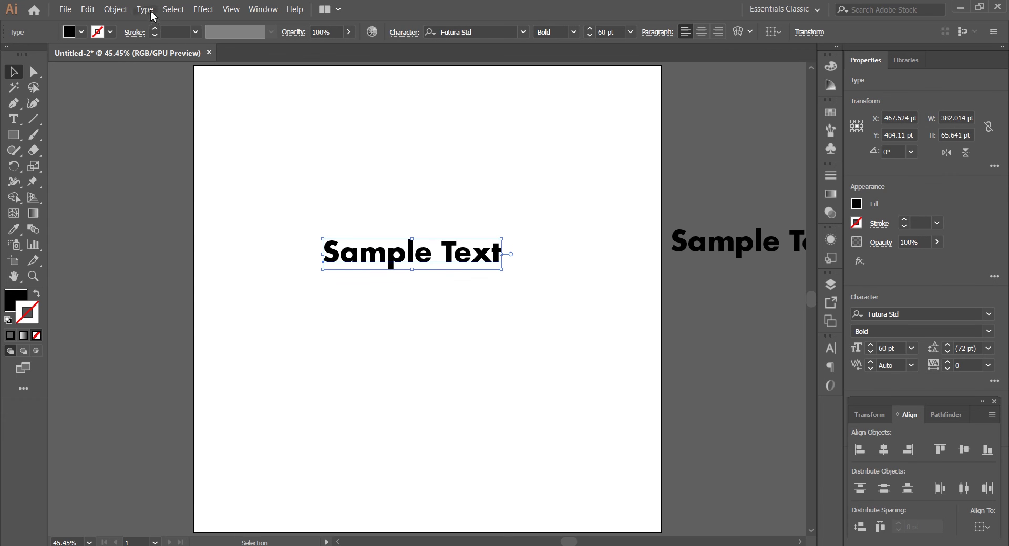
pyautogui.click(149, 10)
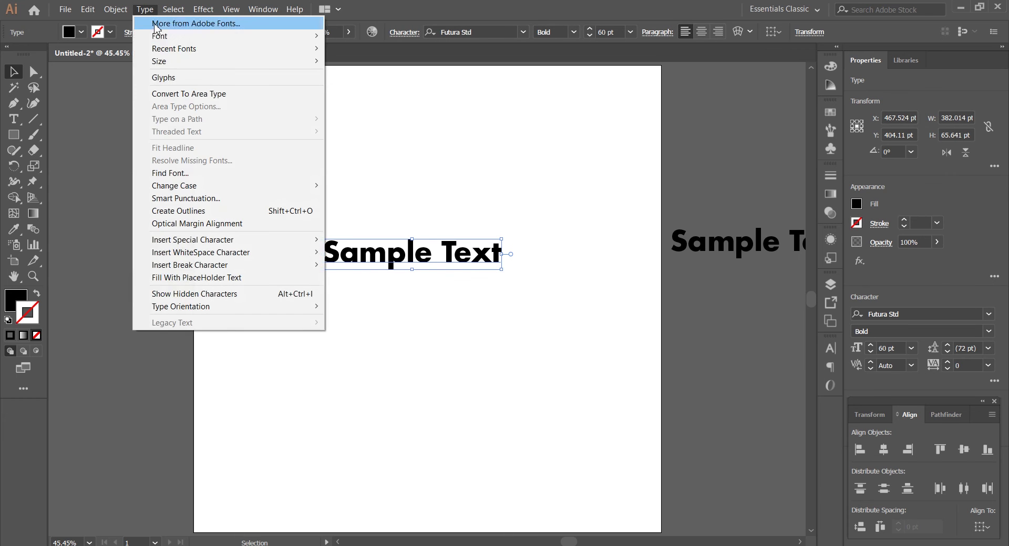
pyautogui.click(198, 213)
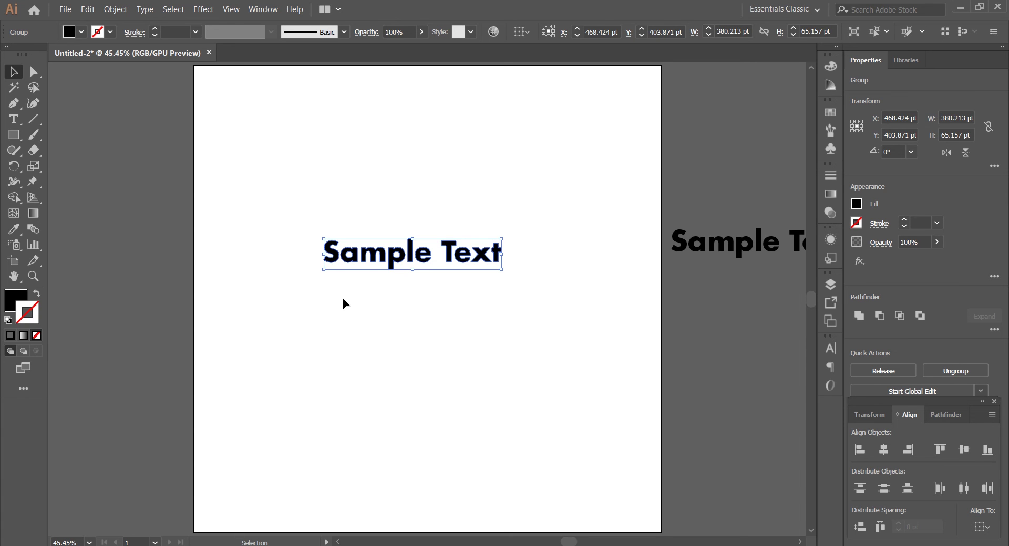
pyautogui.hotkey('ctrl', 'z')
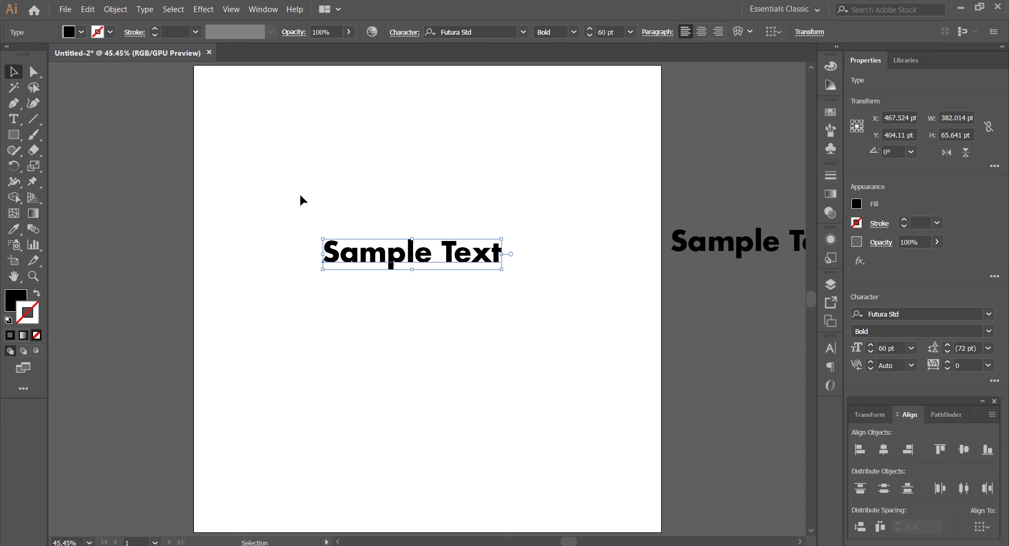
# Step: Apply Type > Create Outlines to the original Sample Text on the artboard
pyautogui.click(146, 9)
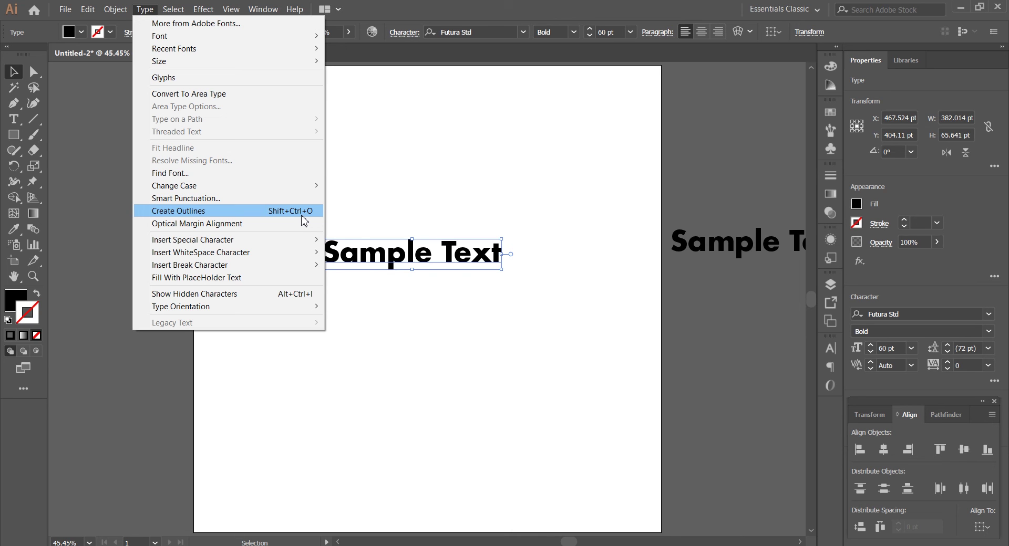
pyautogui.click(254, 214)
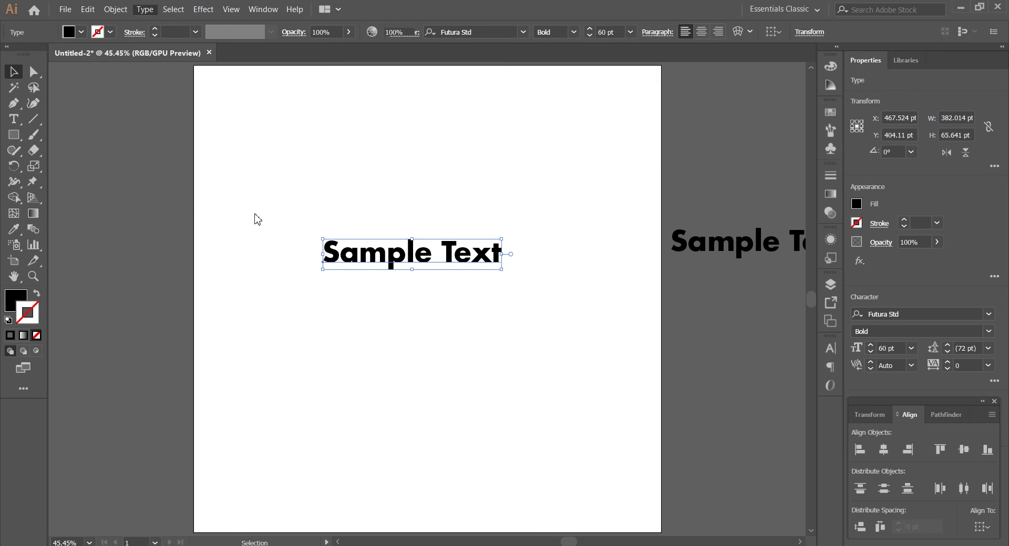